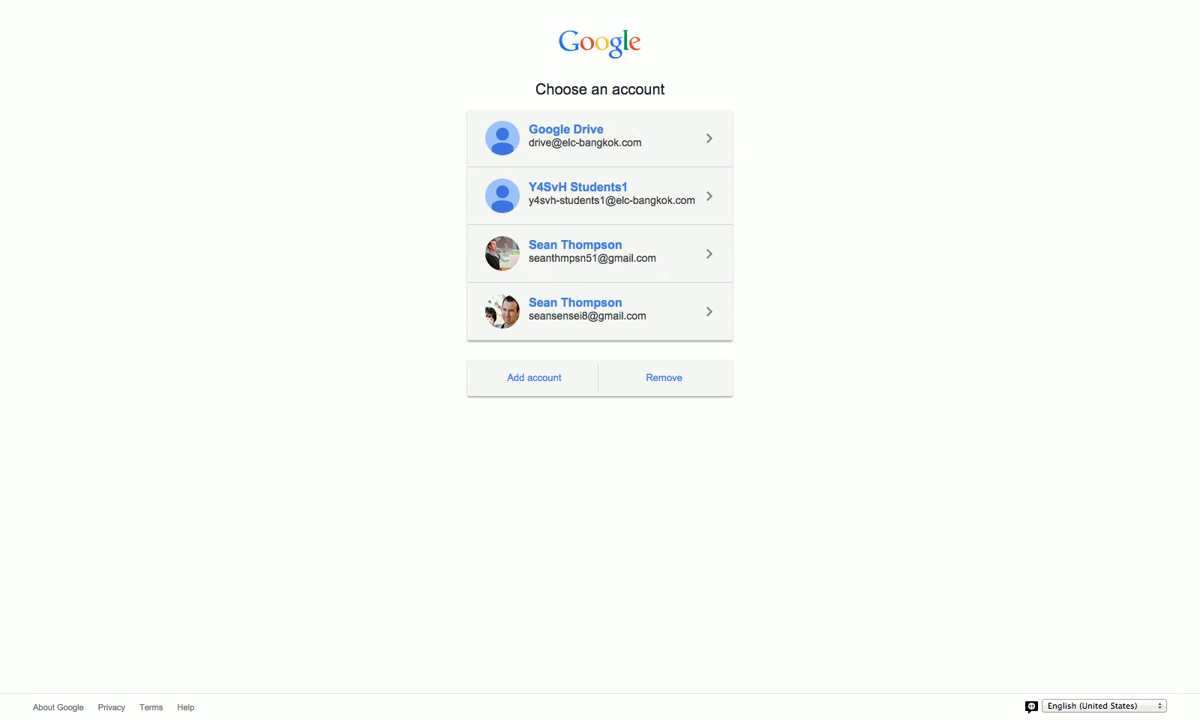
- Sign in to the last listed Google account by entering its account password, and open Google Calendar
left_click(595, 316)
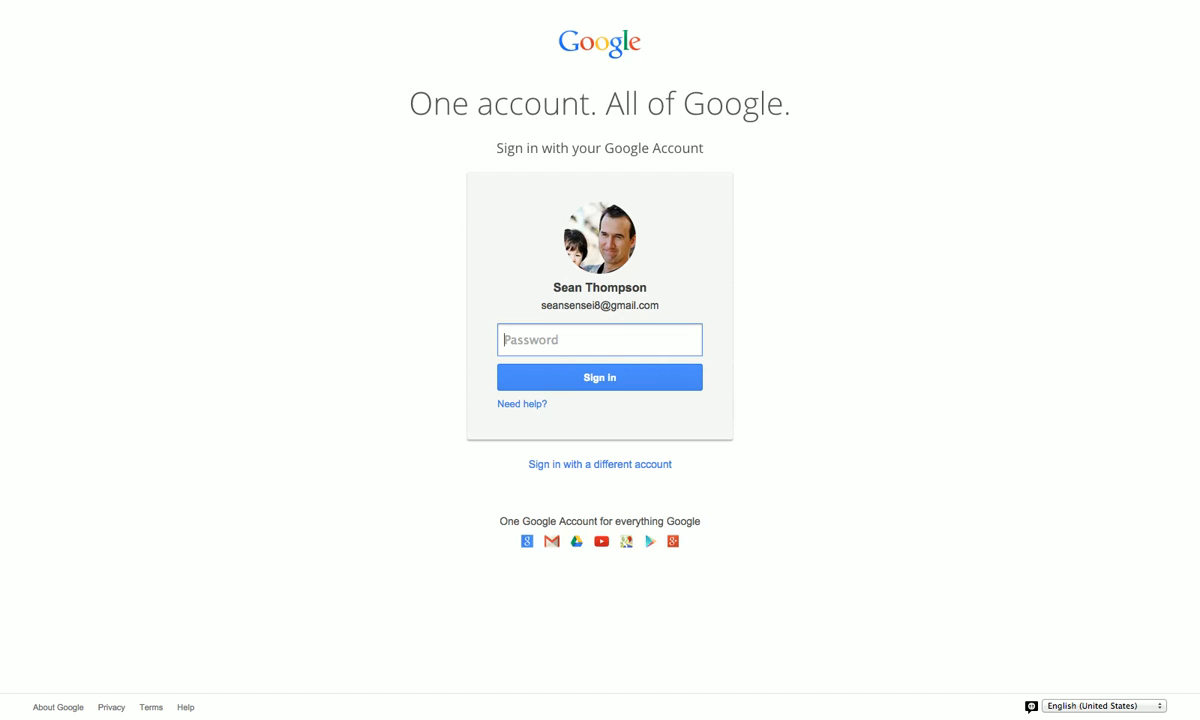
type("••••••••••")
key("Return")
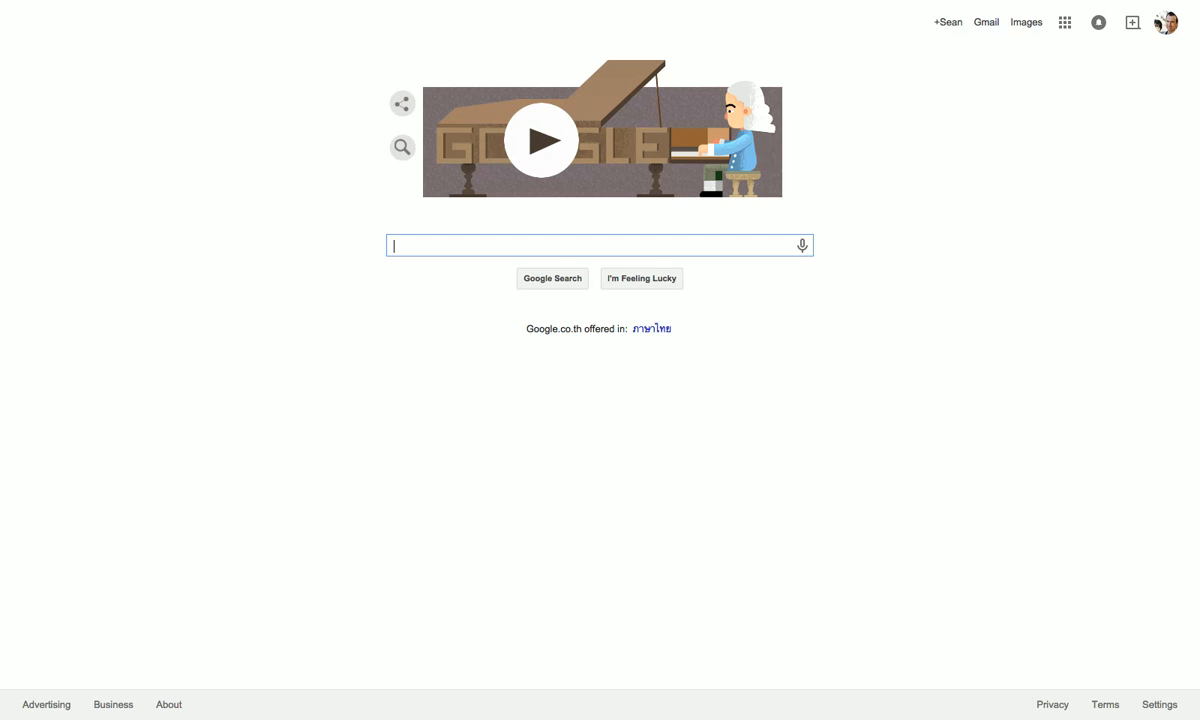
left_click(1065, 22)
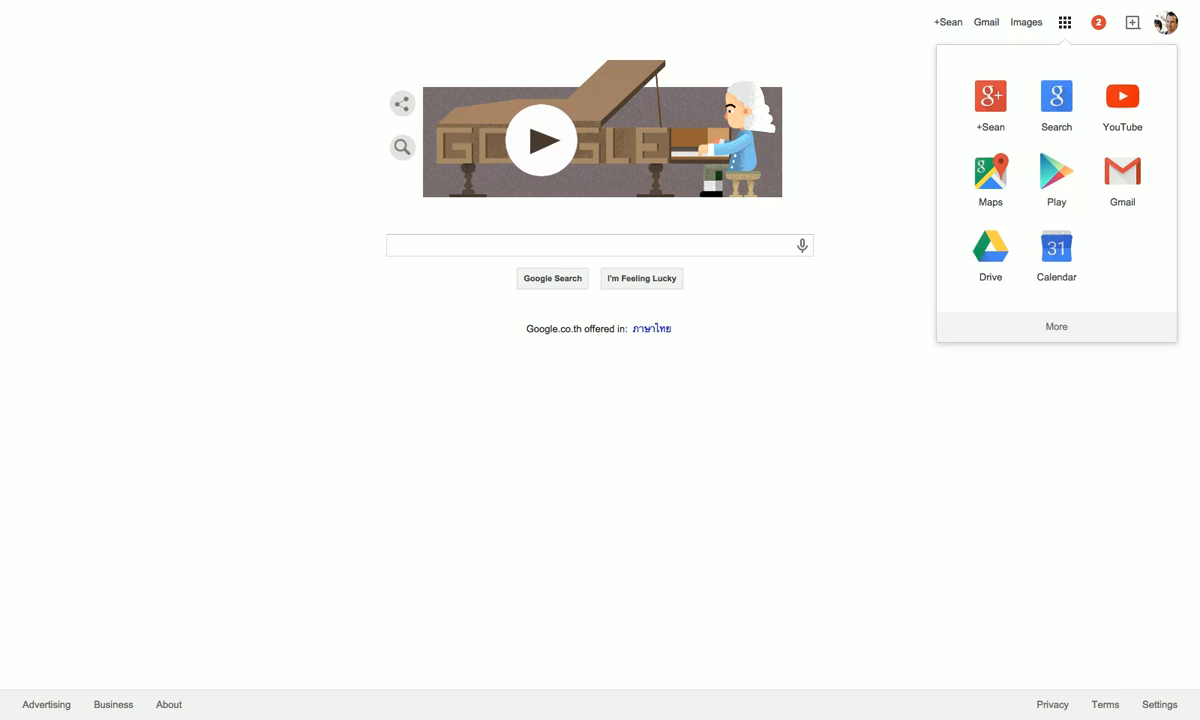
left_click(1053, 266)
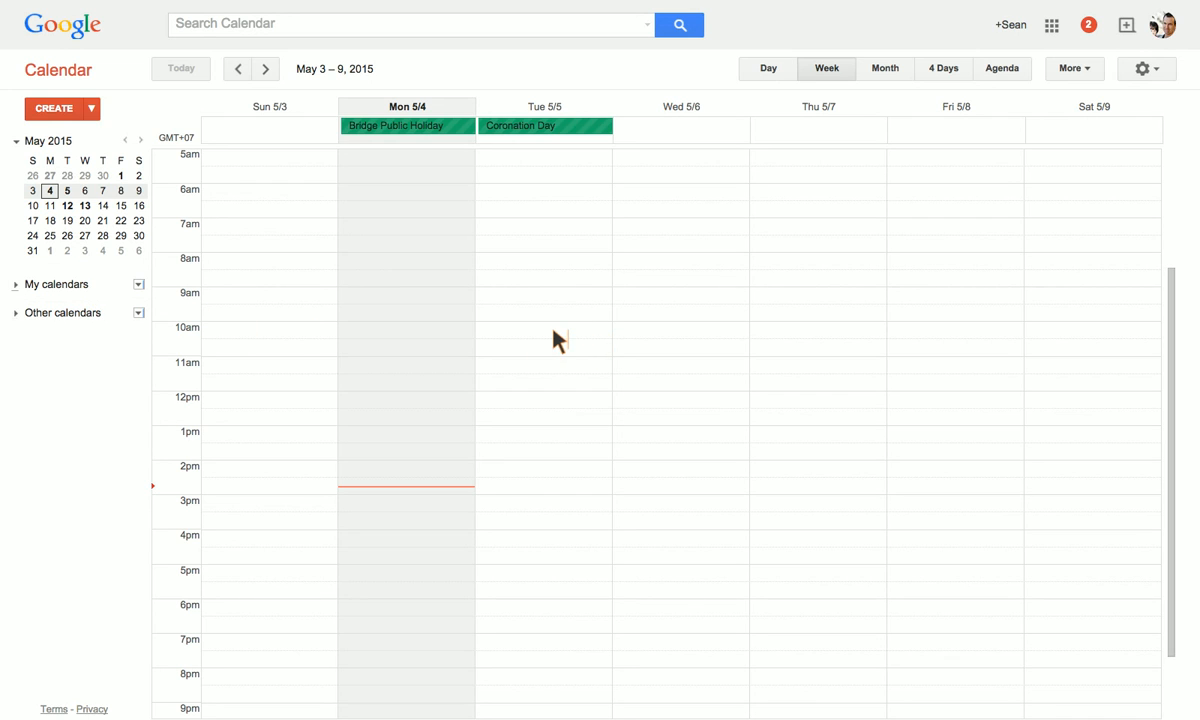
- Start a detailed event on Tuesday, 5/5/2015, from 9:00am to 10:30am and title it Event 1
left_click_drag(551, 304, 551, 326)
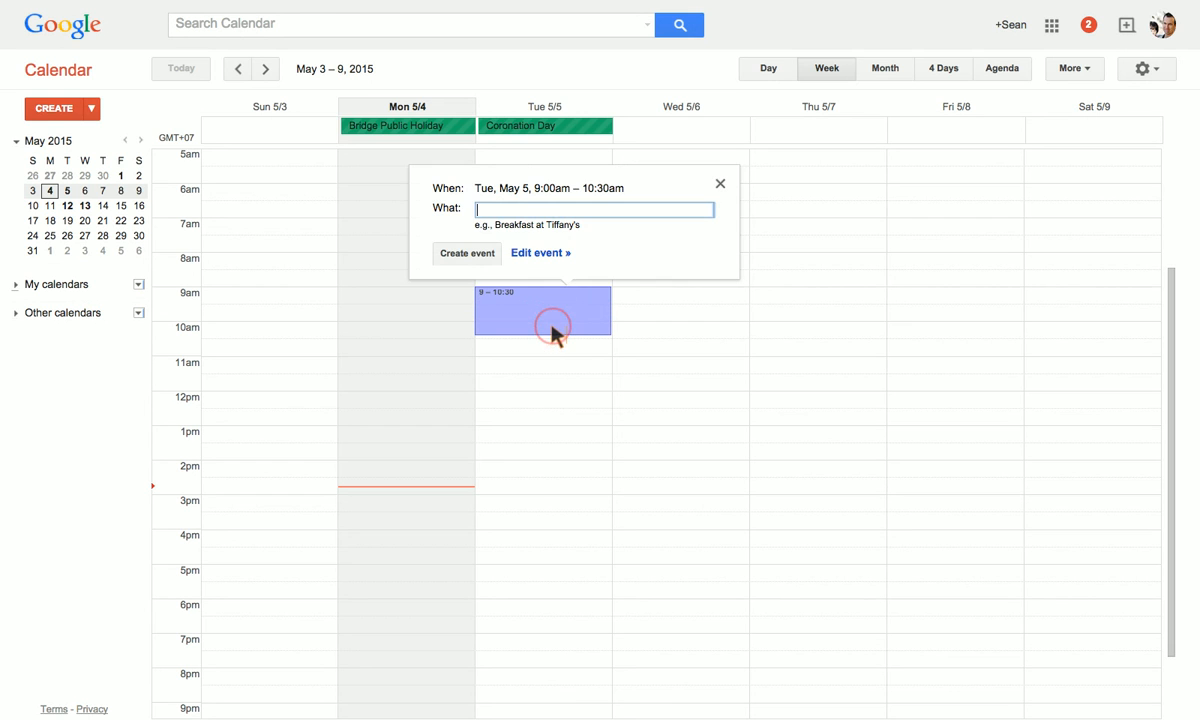
left_click(548, 253)
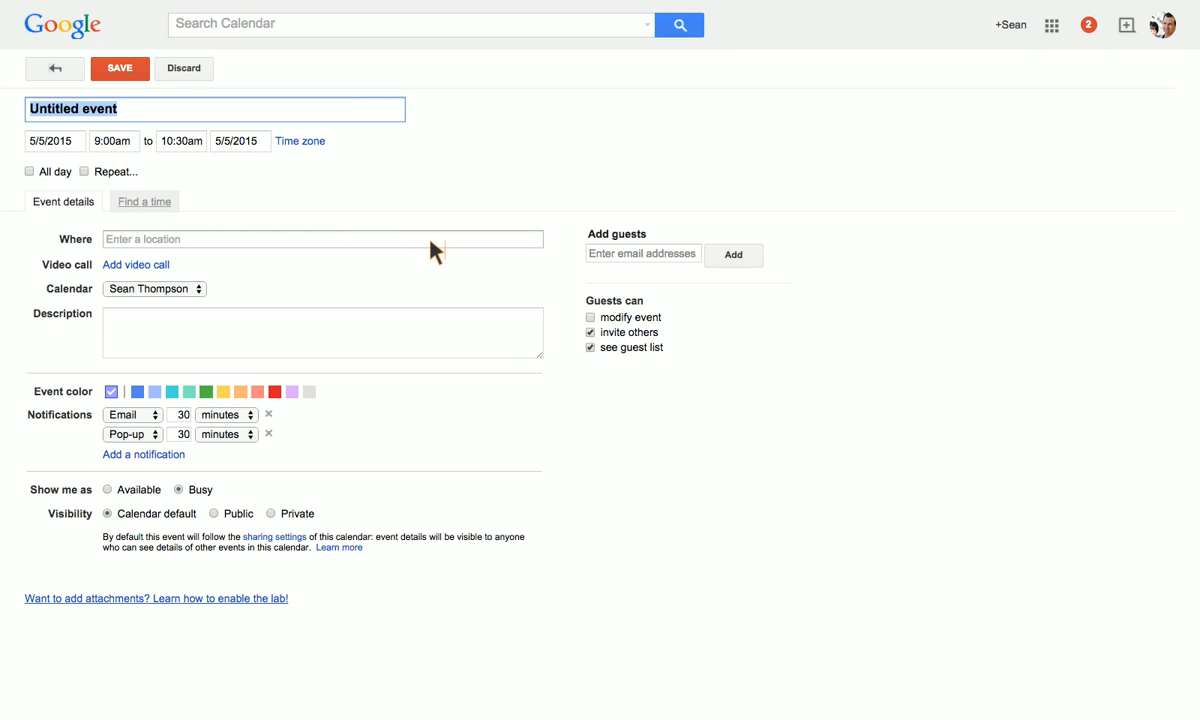
type("Event 1")
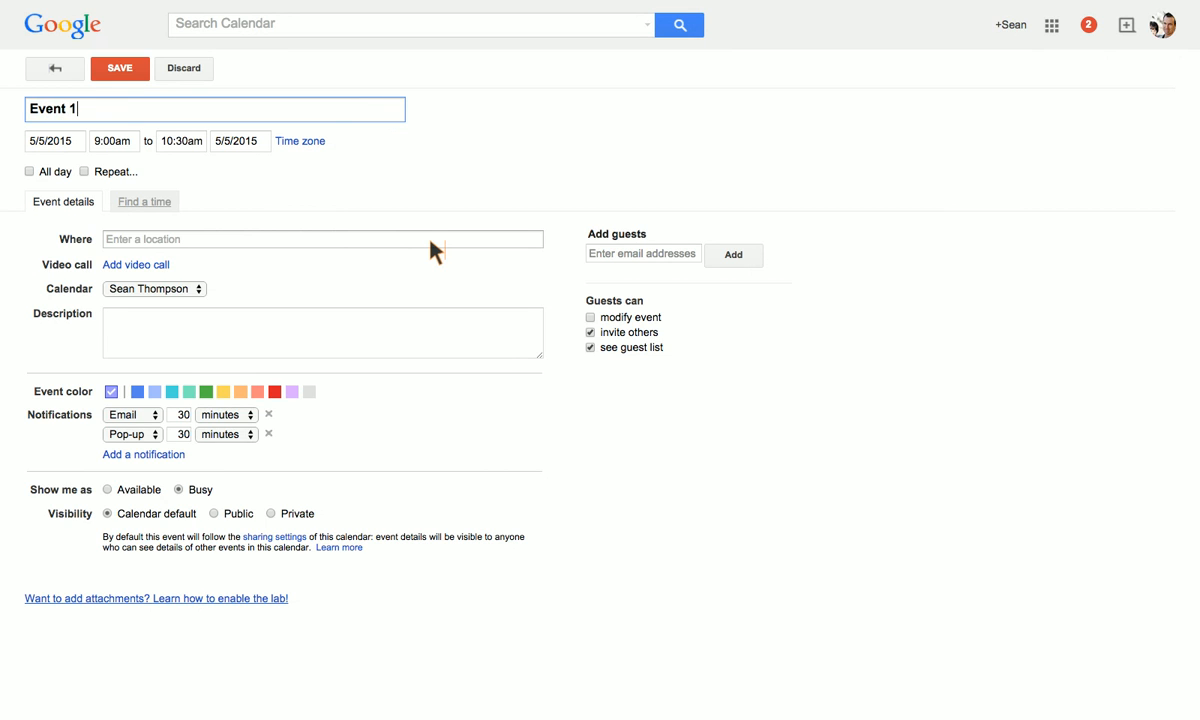
left_click(62, 143)
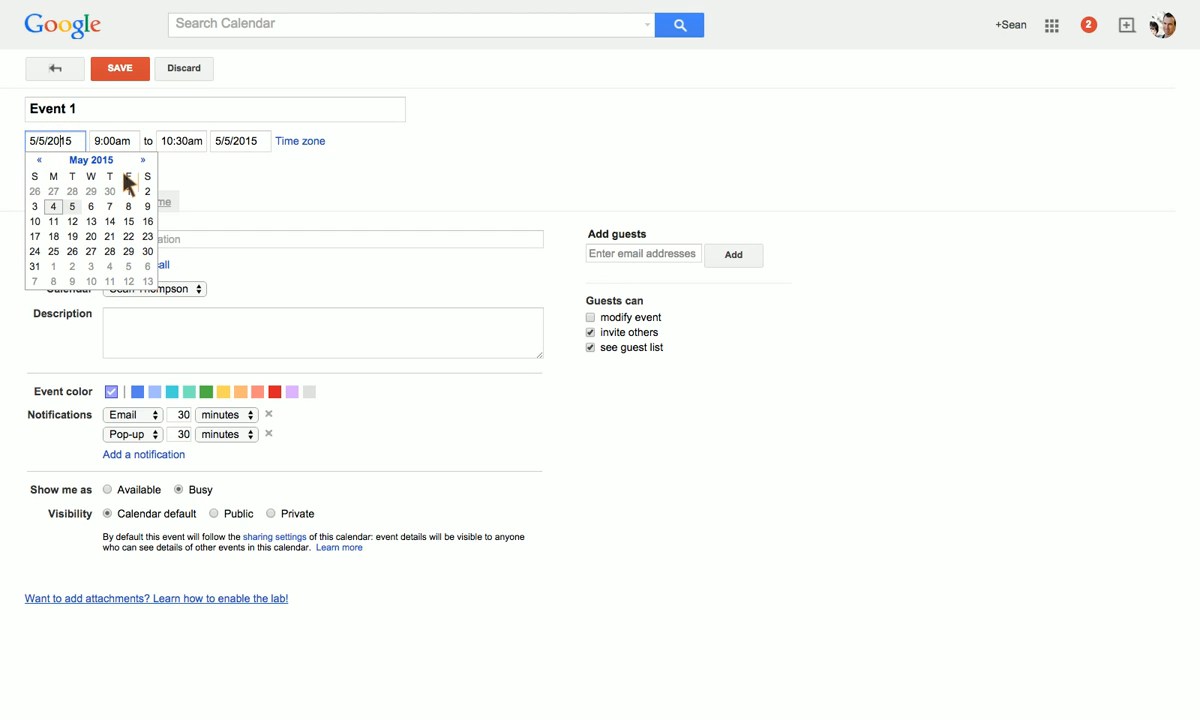
left_click(72, 206)
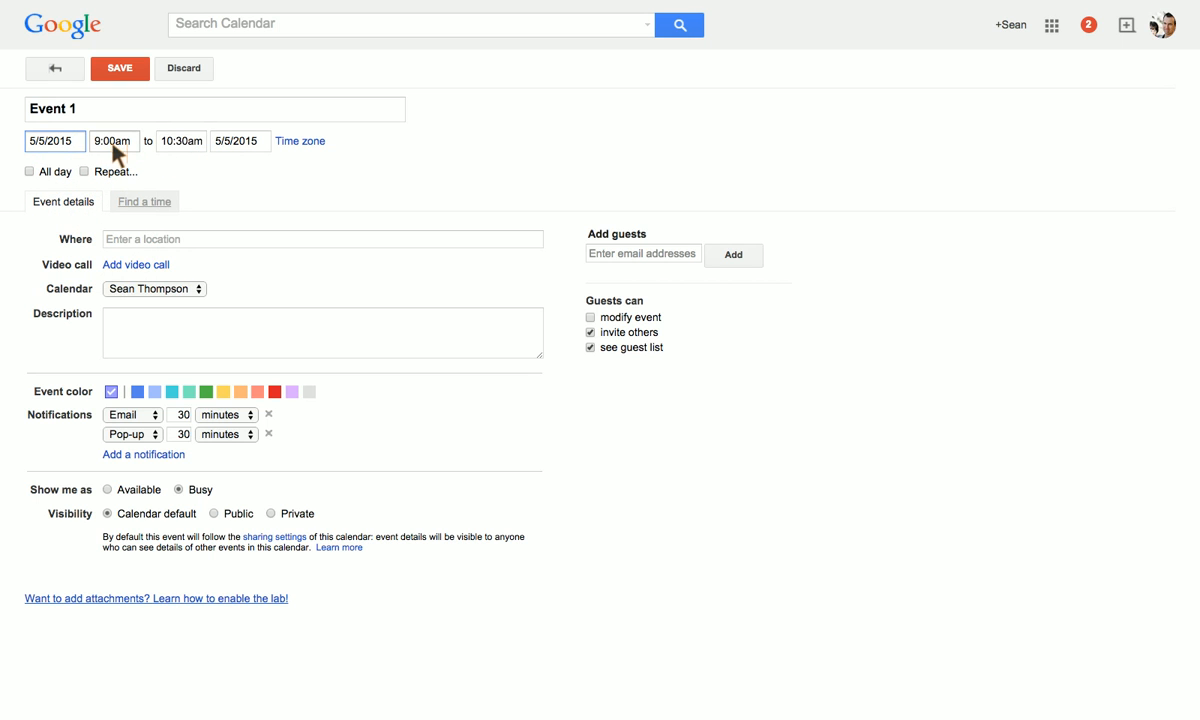
- Set the event's start time to 9:20am and its end time to 11:00am
left_click(112, 148)
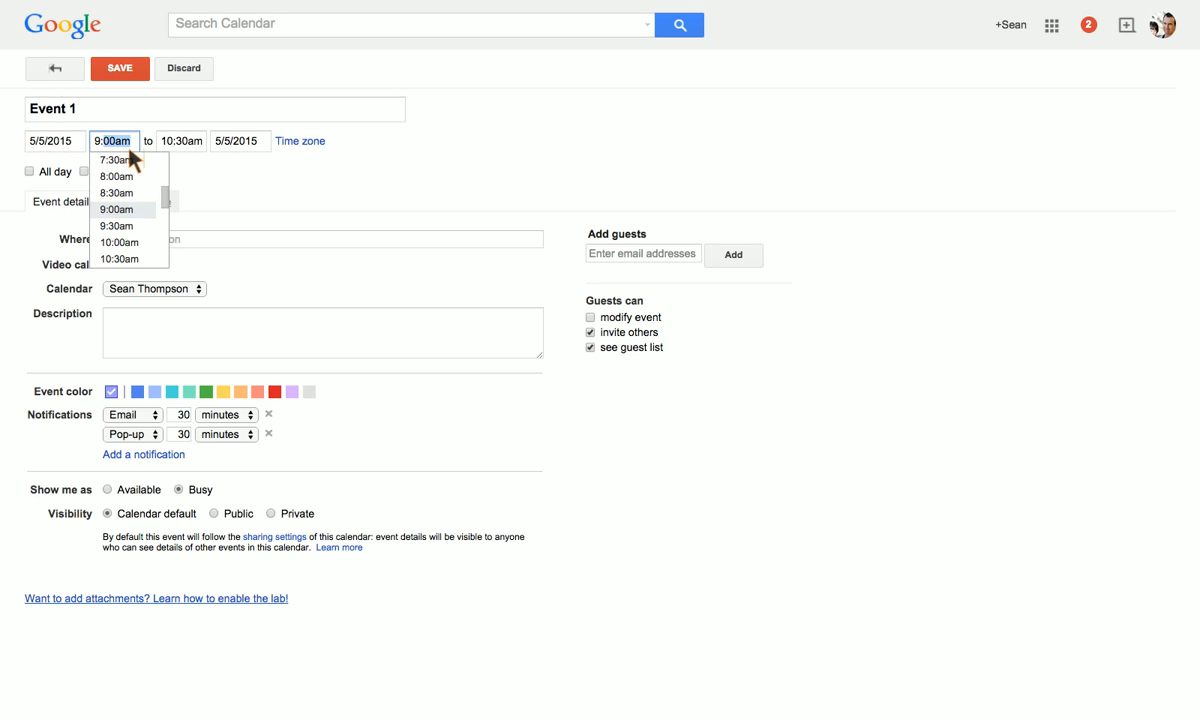
type("9:20")
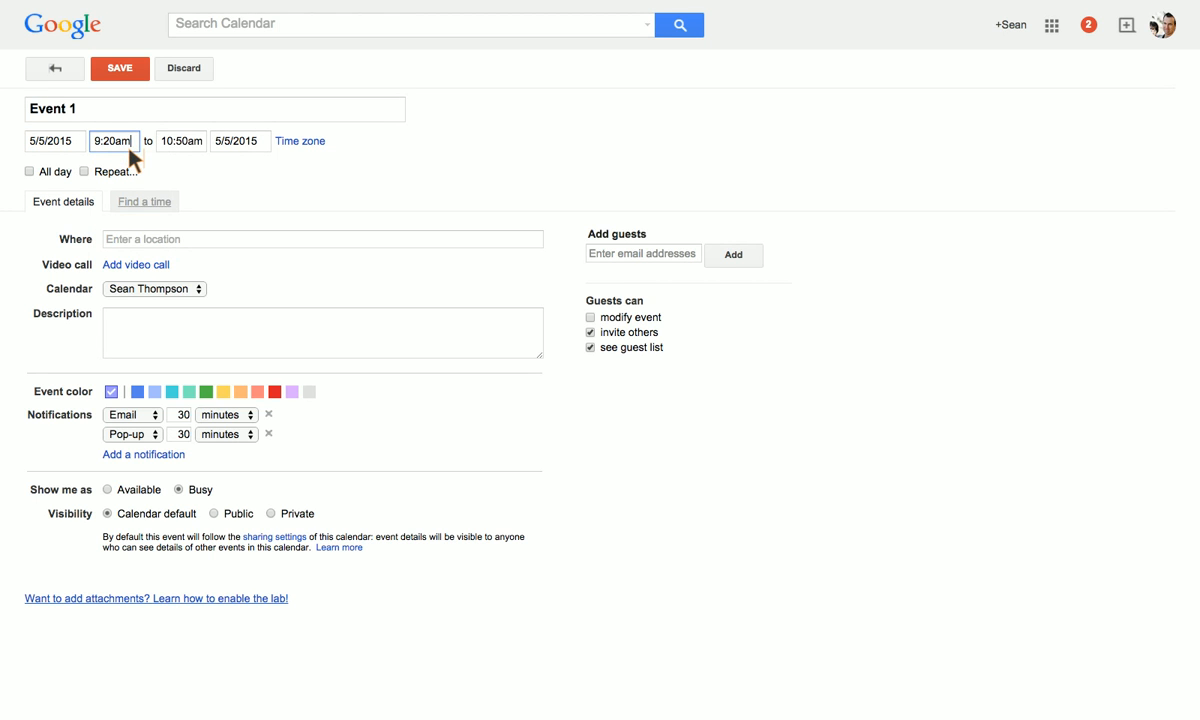
left_click(181, 142)
left_click(183, 145)
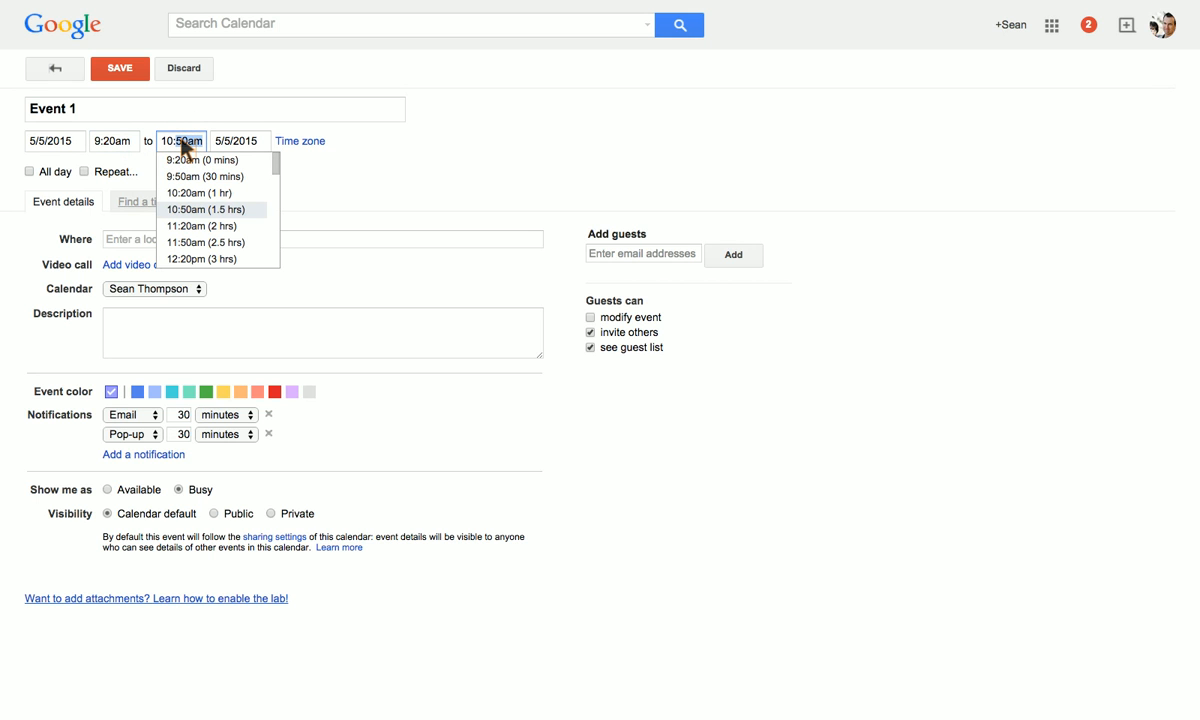
type("10:00am")
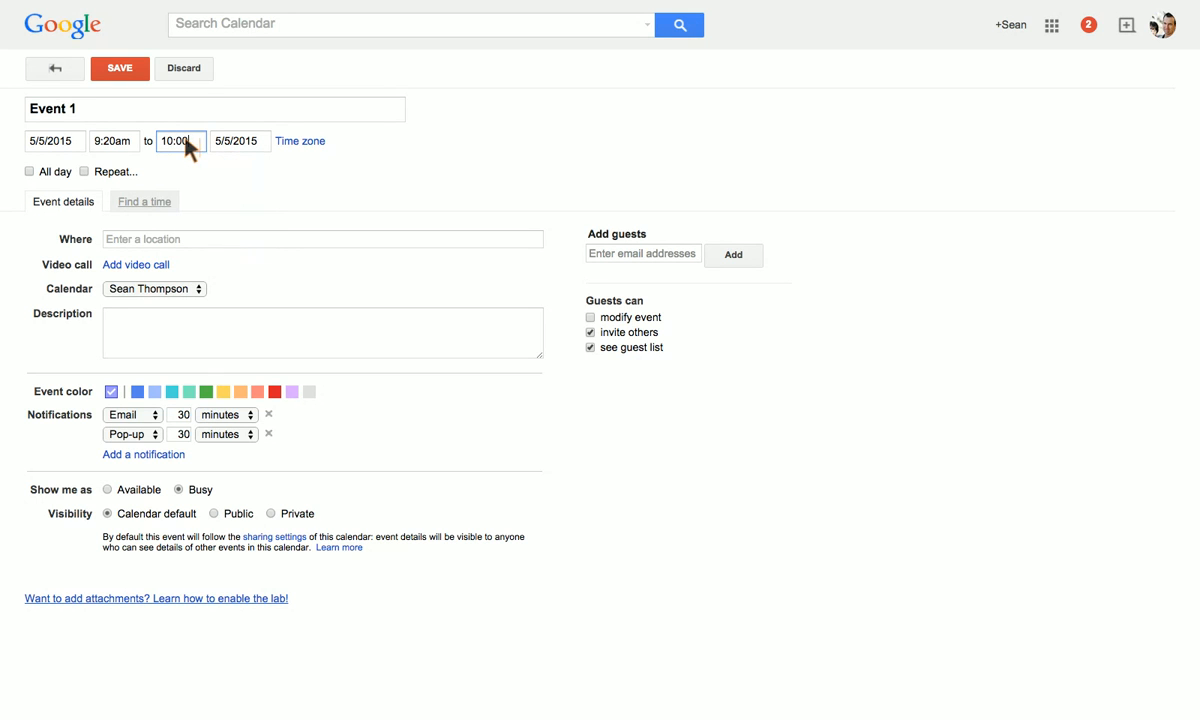
left_click(168, 148)
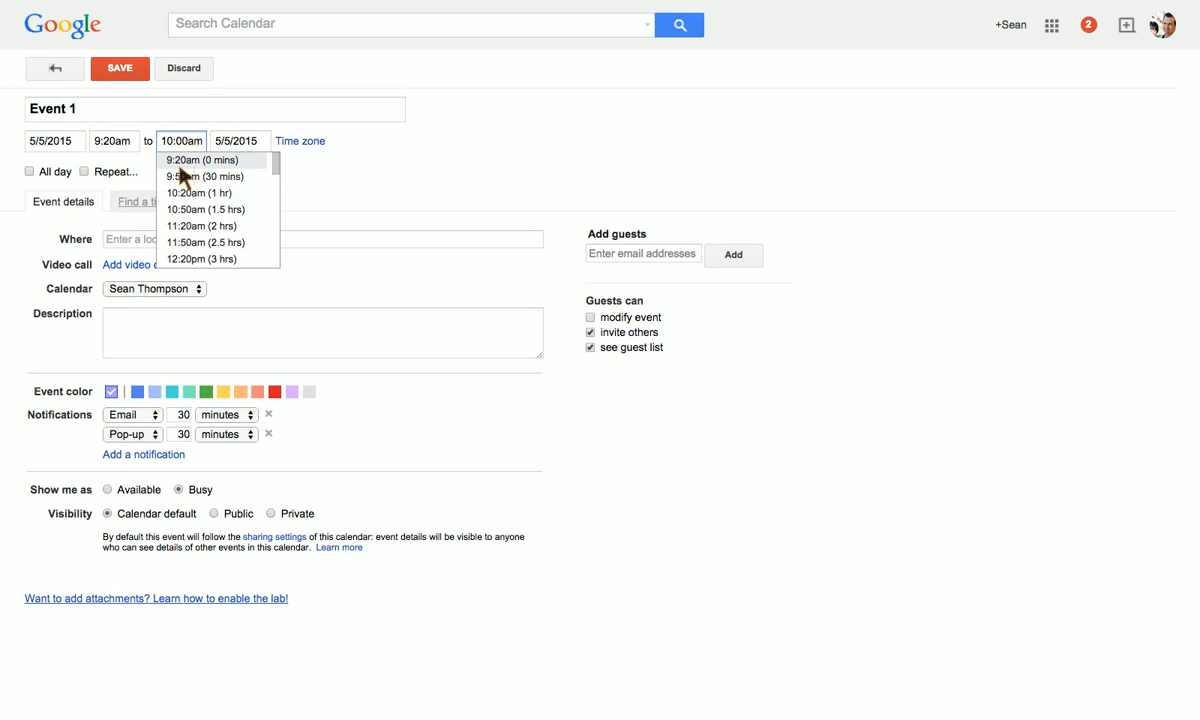
key("Delete")
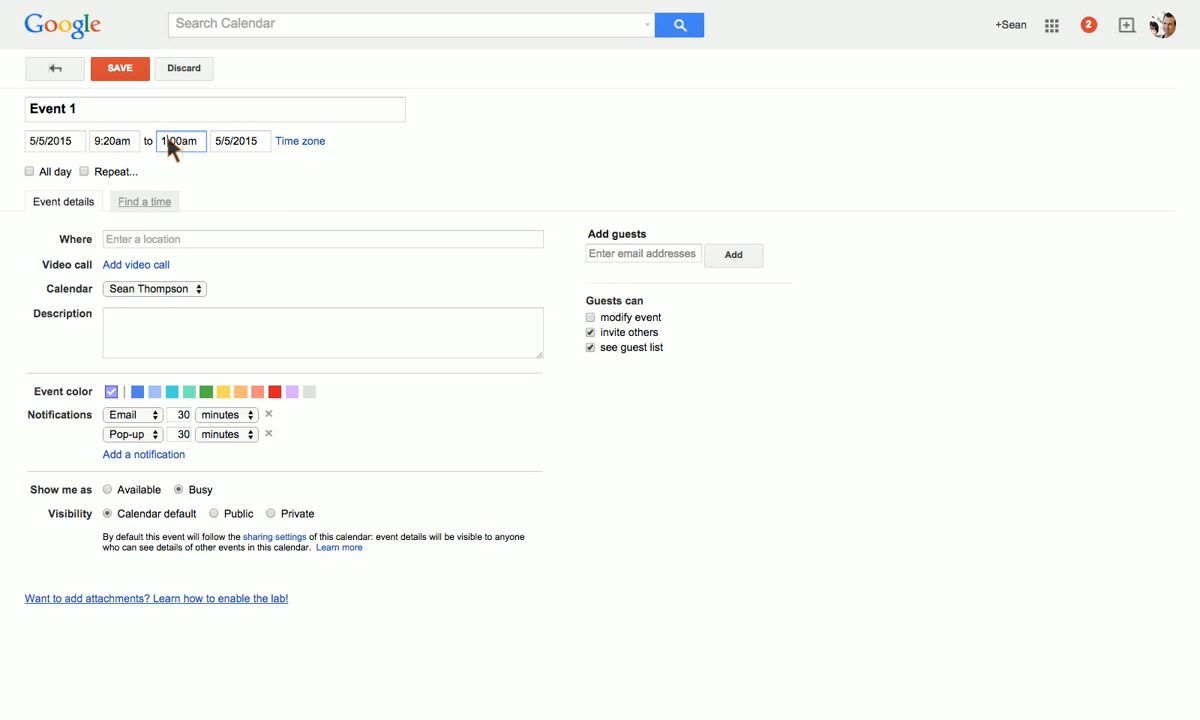
type("1")
- Choose red as the event color and save the event
left_click(206, 392)
left_click(224, 391)
left_click(274, 392)
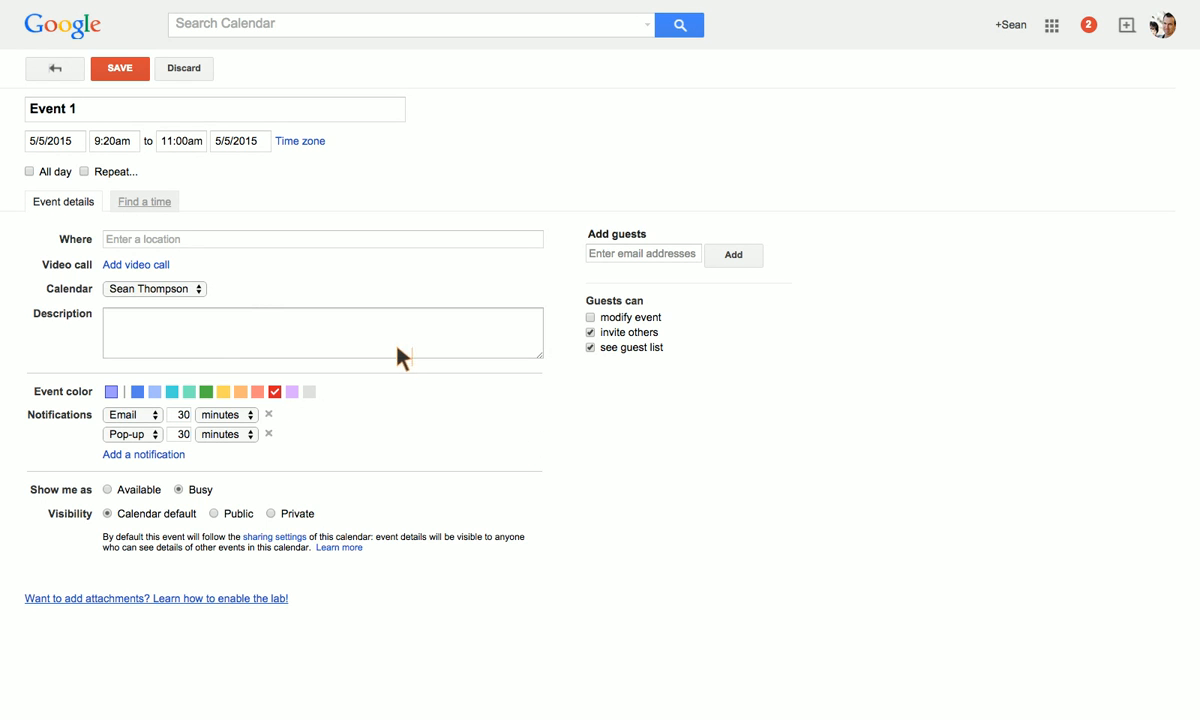
left_click(120, 69)
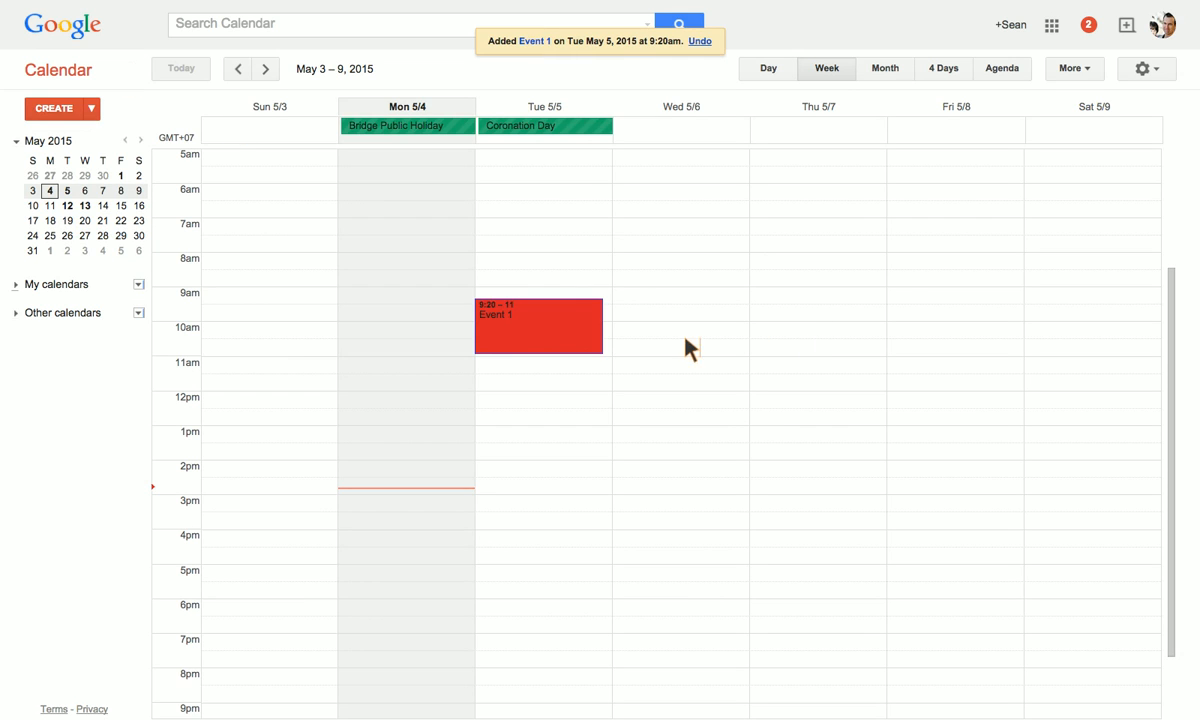
- Reopen Event 1 for detailed editing and change its color to green
left_click_drag(549, 329, 573, 332)
left_click(548, 318)
left_click(645, 285)
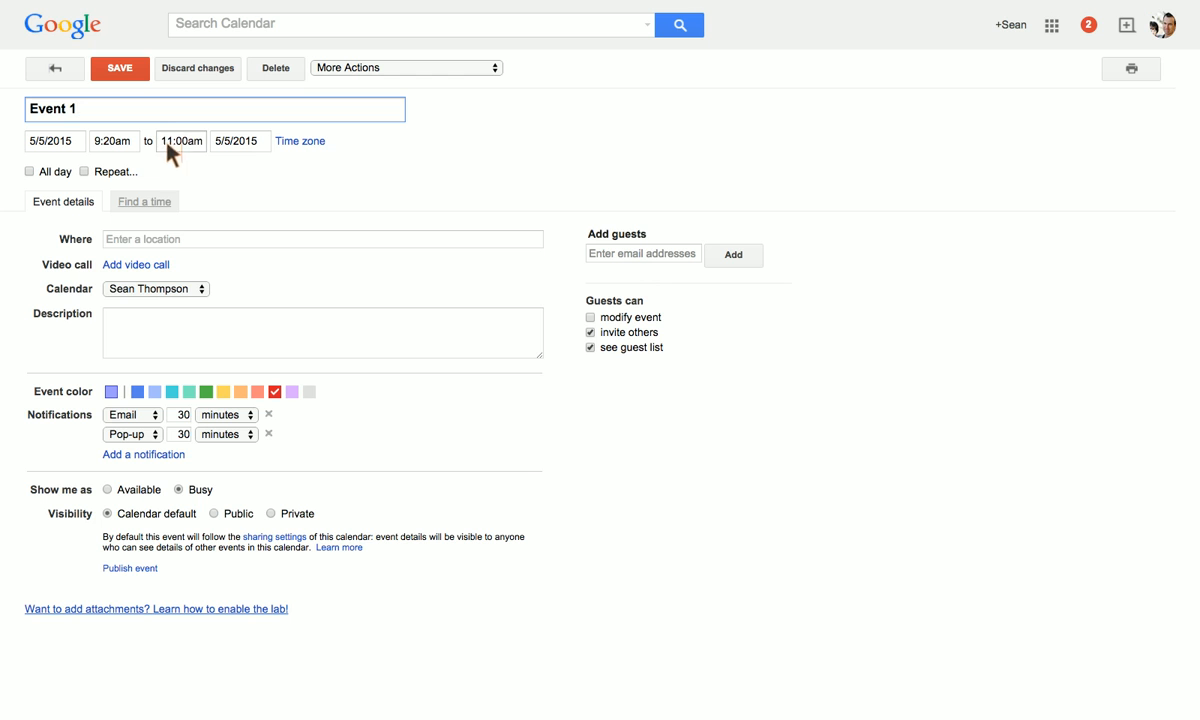
left_click(207, 394)
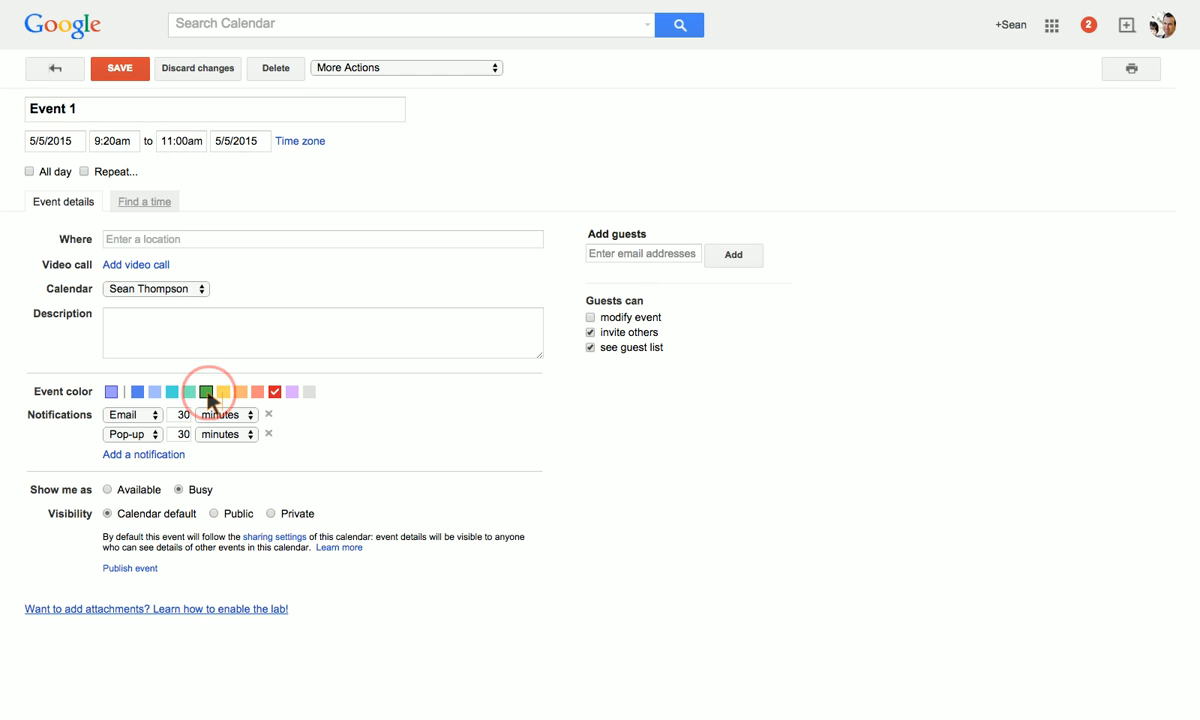
- Turn on weekly repetition on Tuesday for Event 1, ending on 6/23/2015
left_click(84, 171)
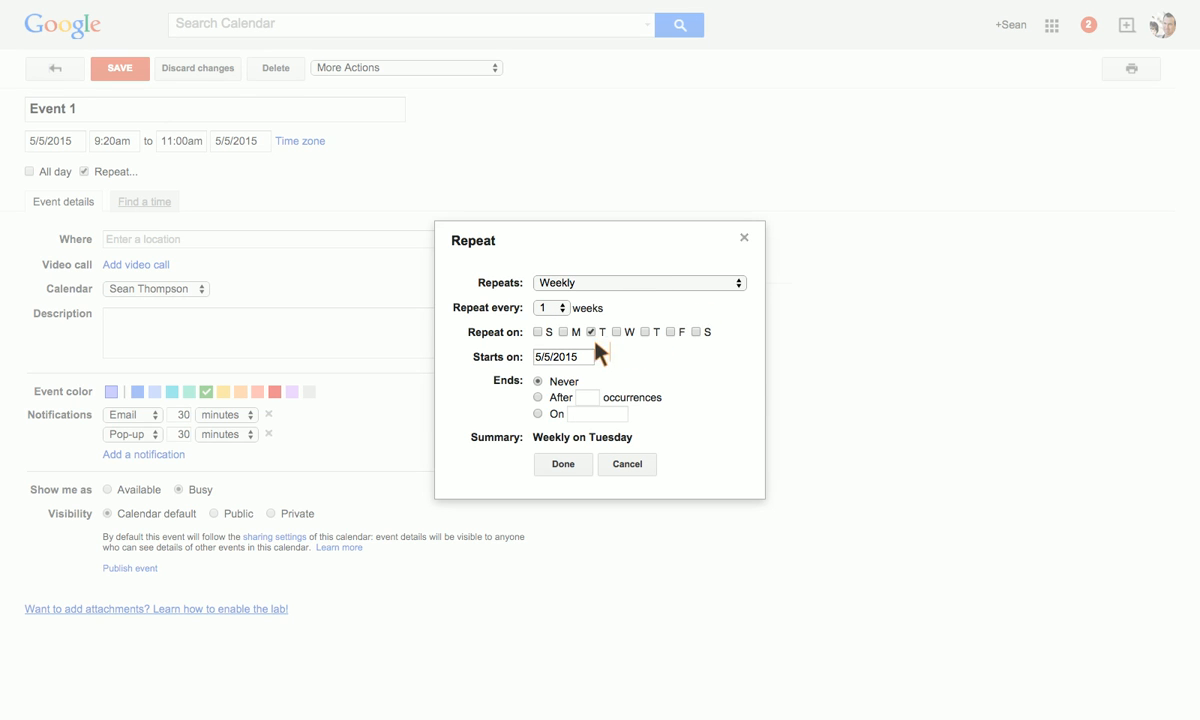
left_click(549, 415)
left_click(588, 415)
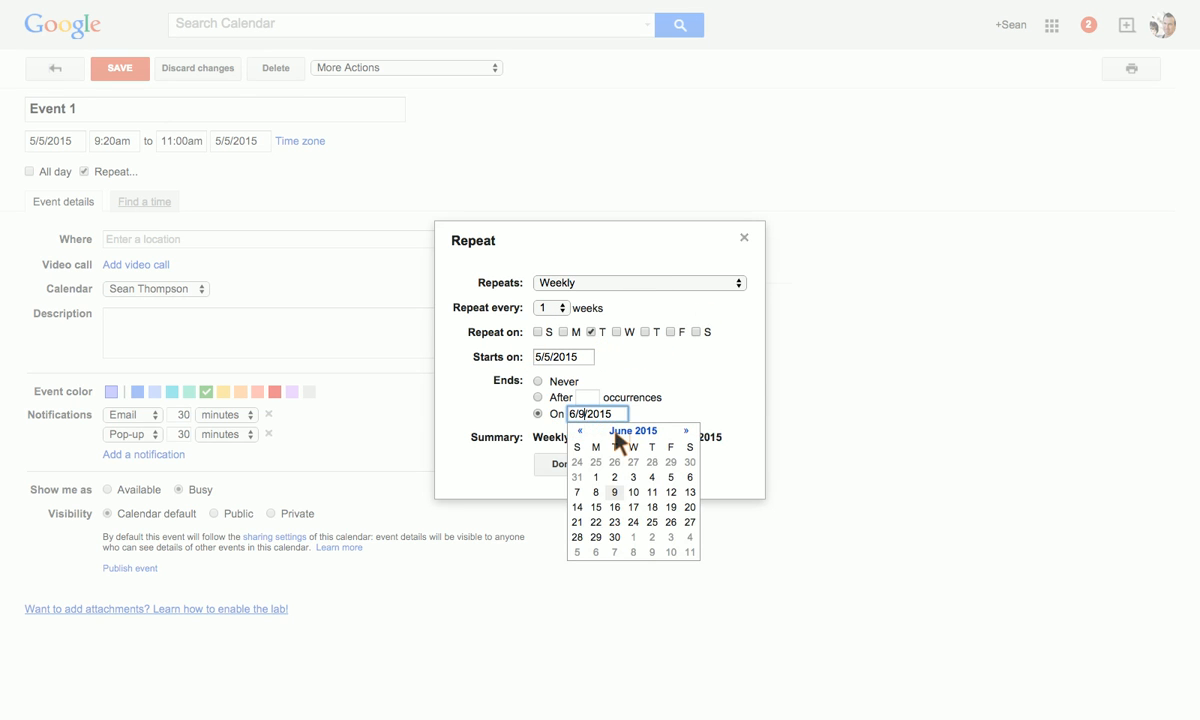
left_click(614, 522)
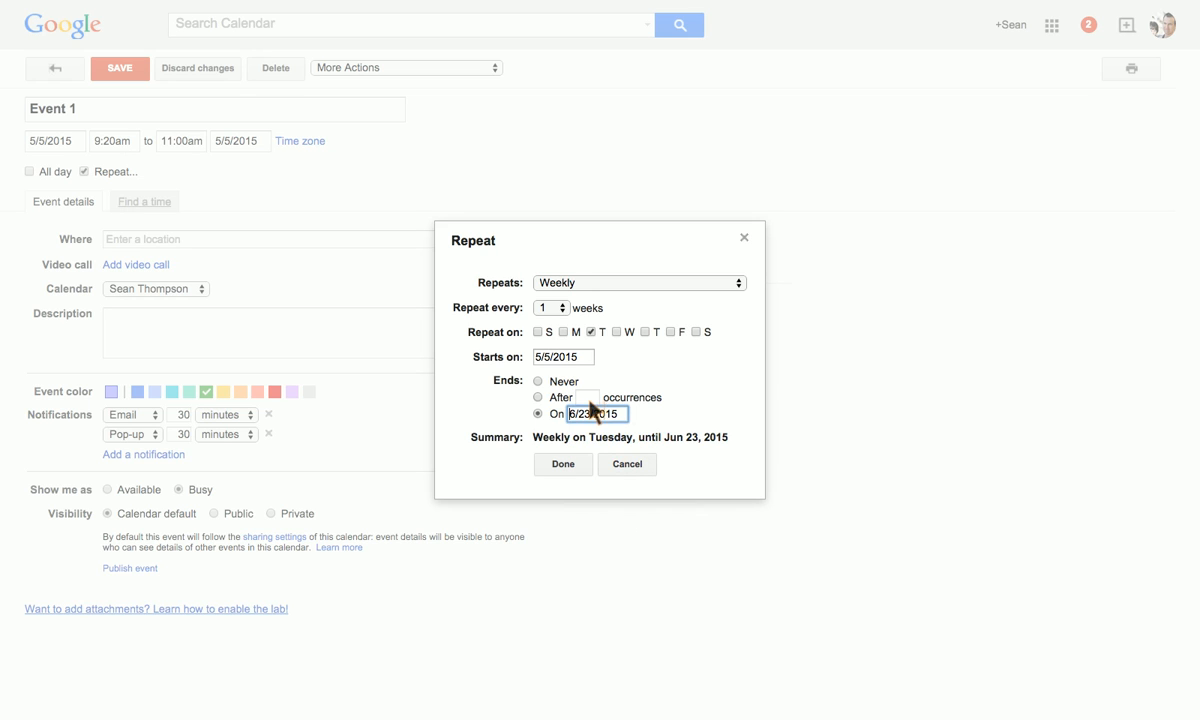
- Make the weekly repetition end after 4 occurrences instead and apply the repeat settings
left_click(538, 397)
double_click(588, 399)
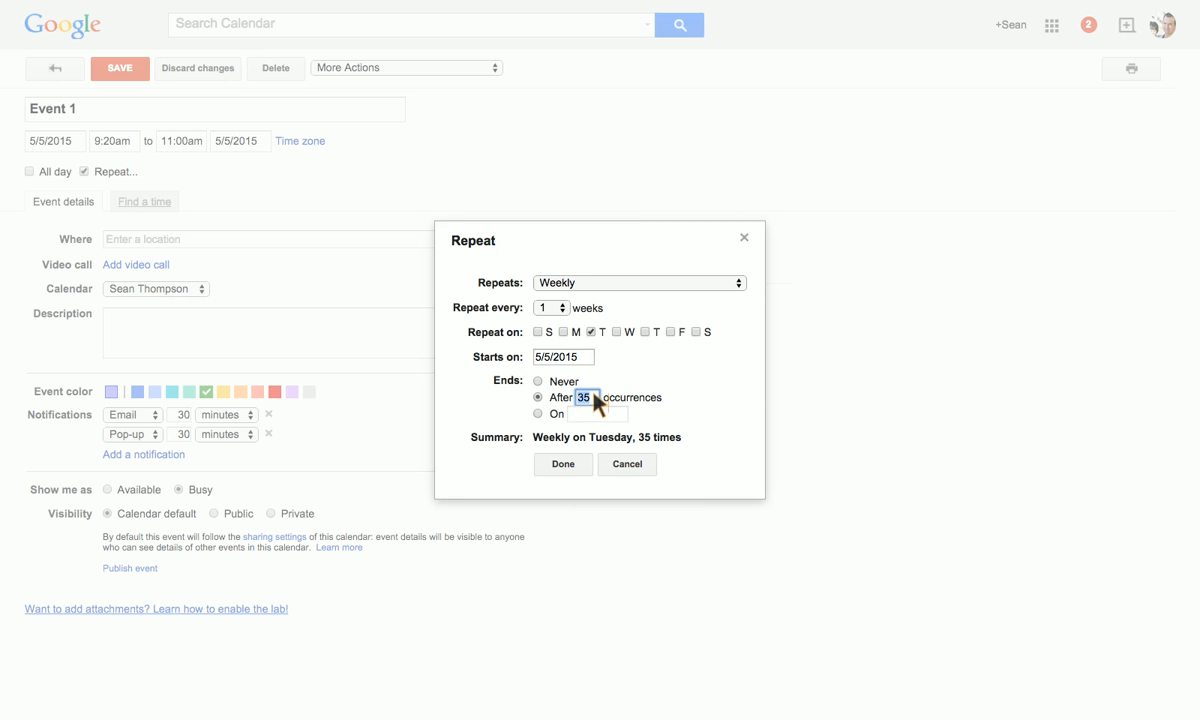
left_click(563, 466)
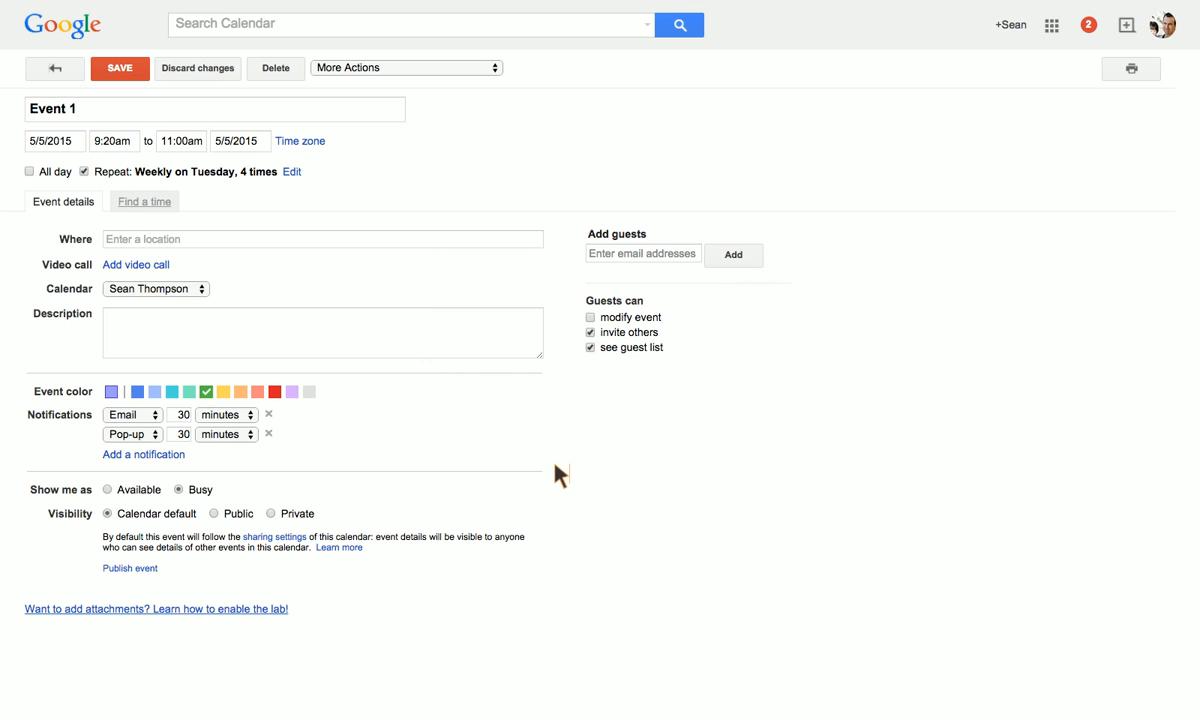
- Add the second suggested contact as a guest and save Event 1, sending the invitations
left_click(651, 254)
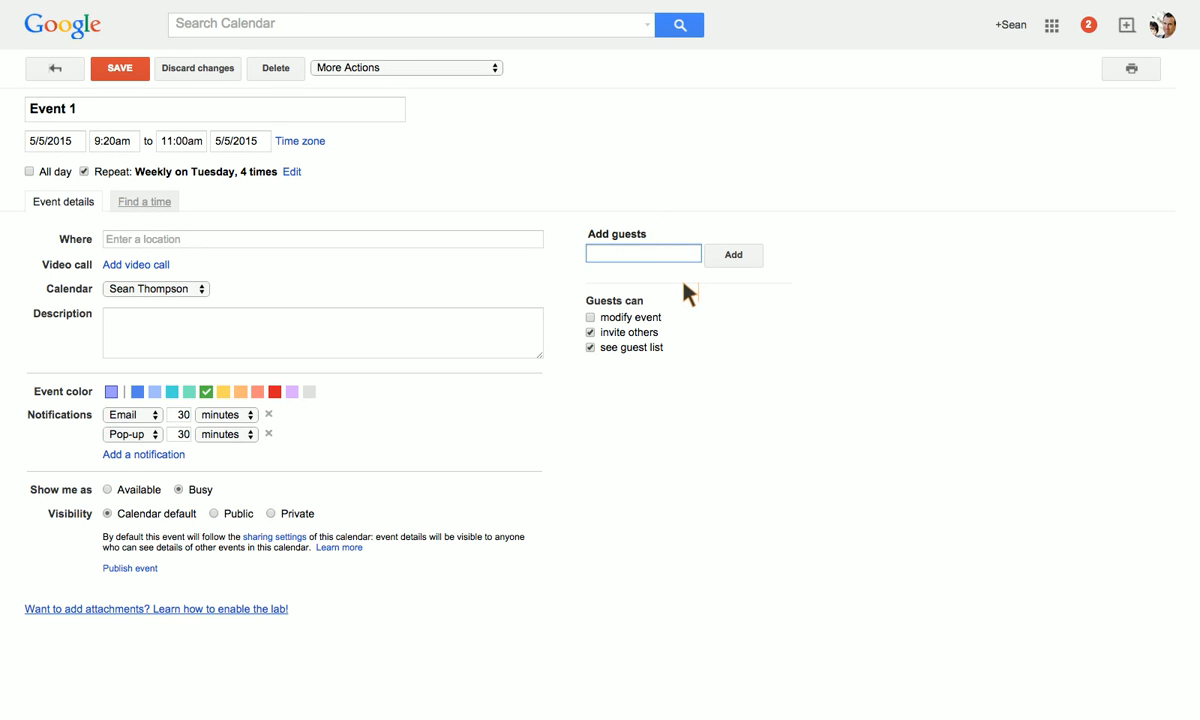
type("sea")
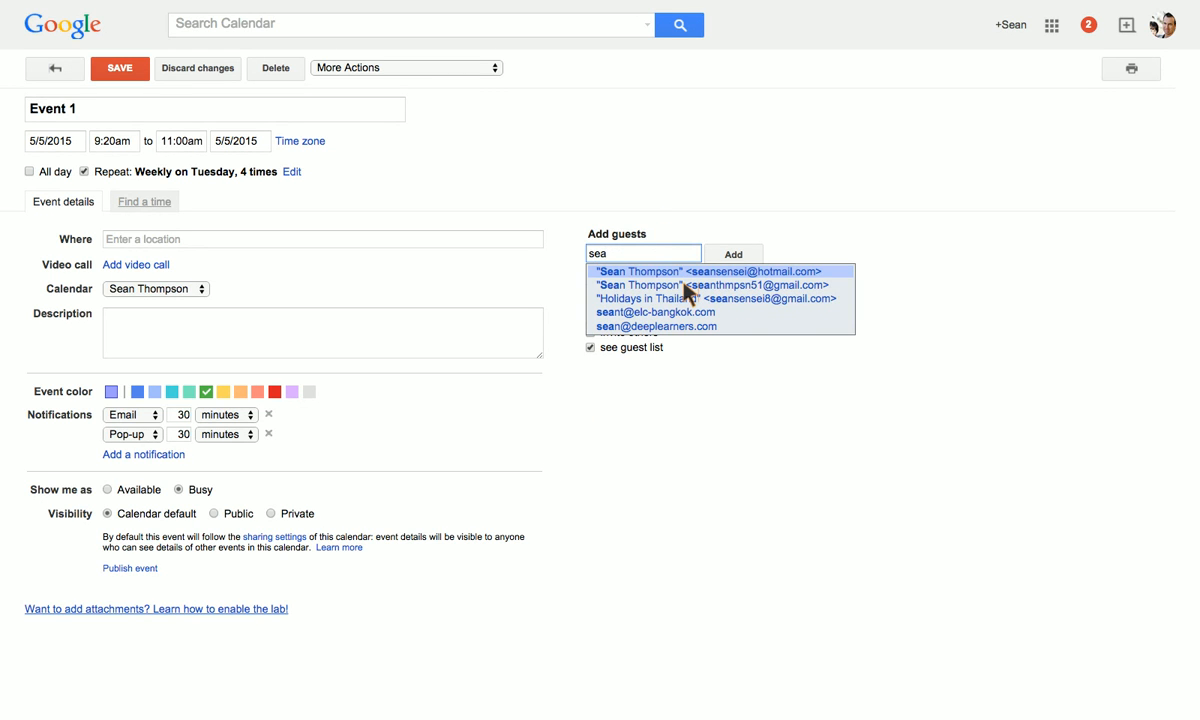
left_click(684, 285)
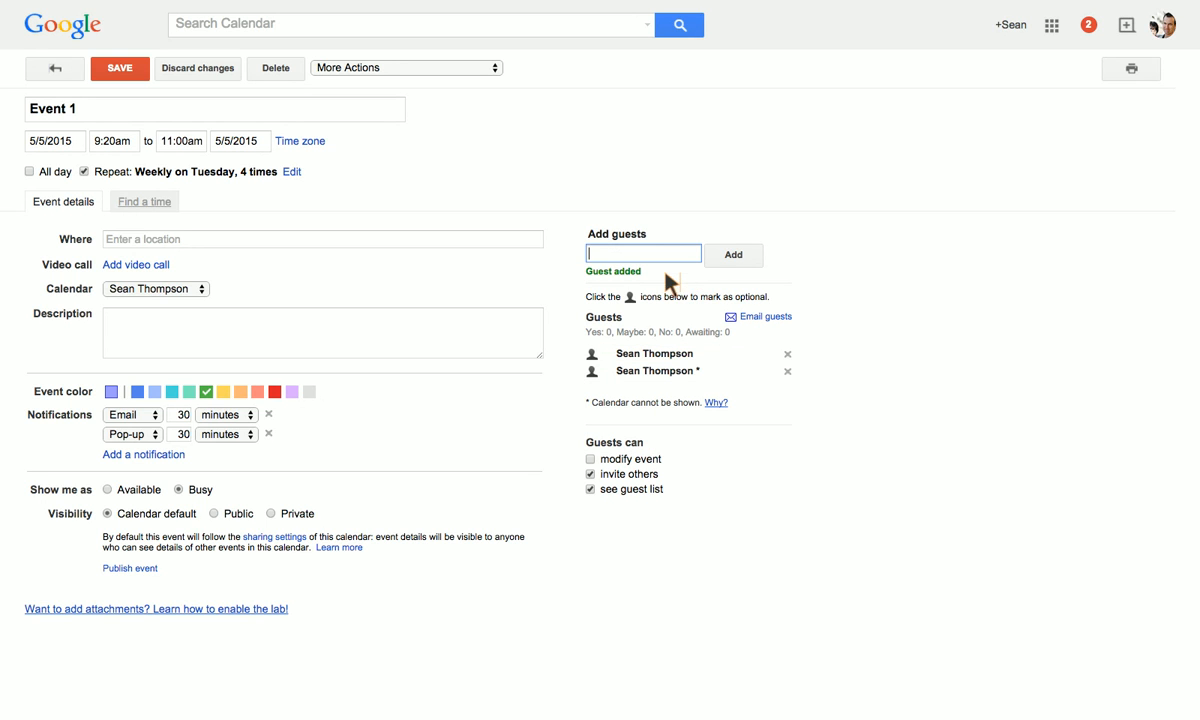
left_click(118, 70)
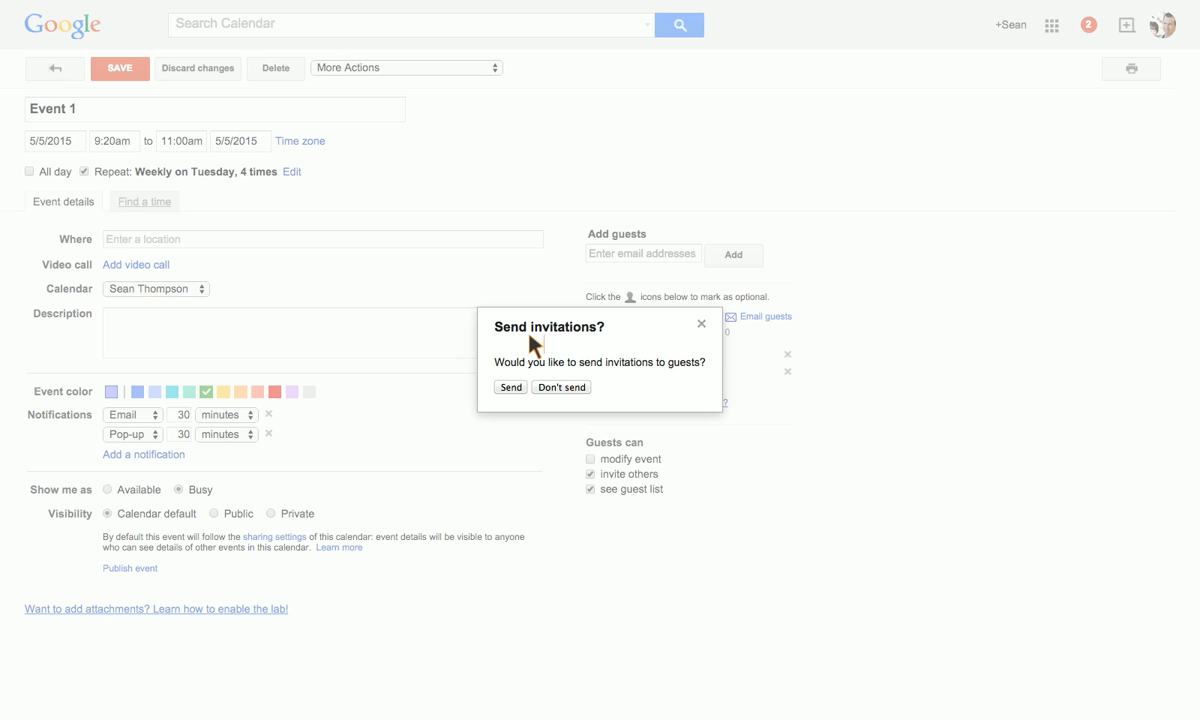
left_click(512, 388)
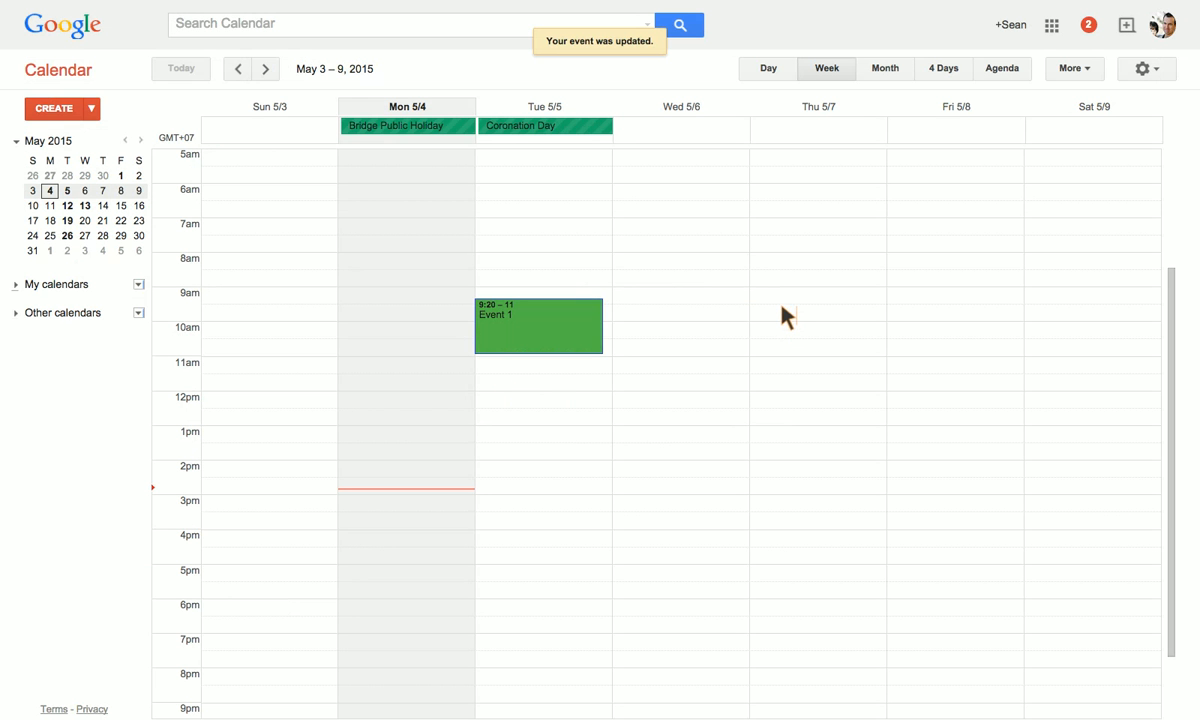
- Try to reschedule Event 1 by moving it directly in the week view, and cancel the change
left_click(570, 327)
left_click_drag(573, 335, 576, 357)
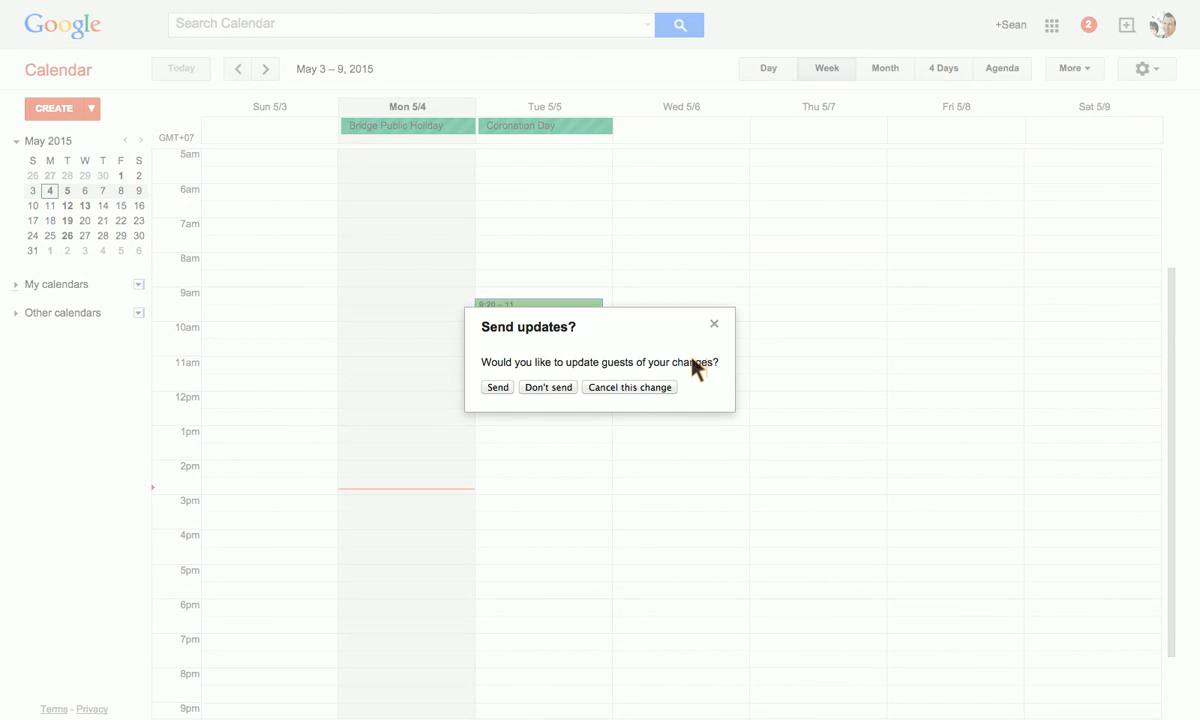
left_click(643, 388)
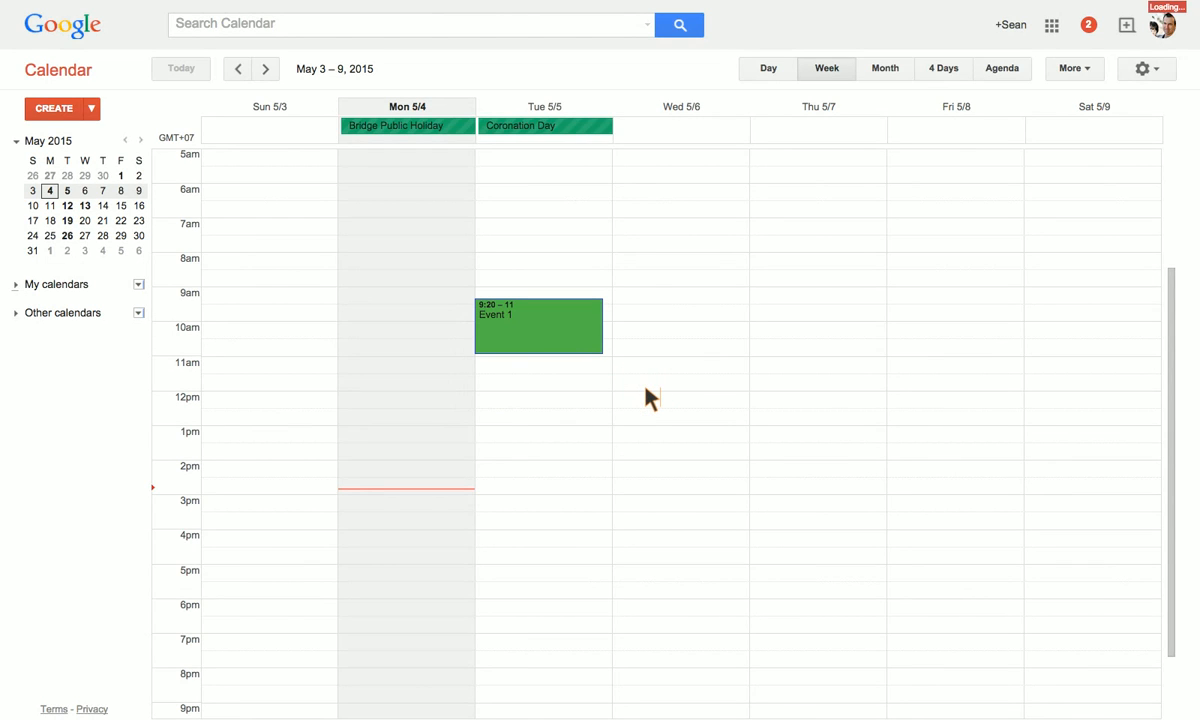